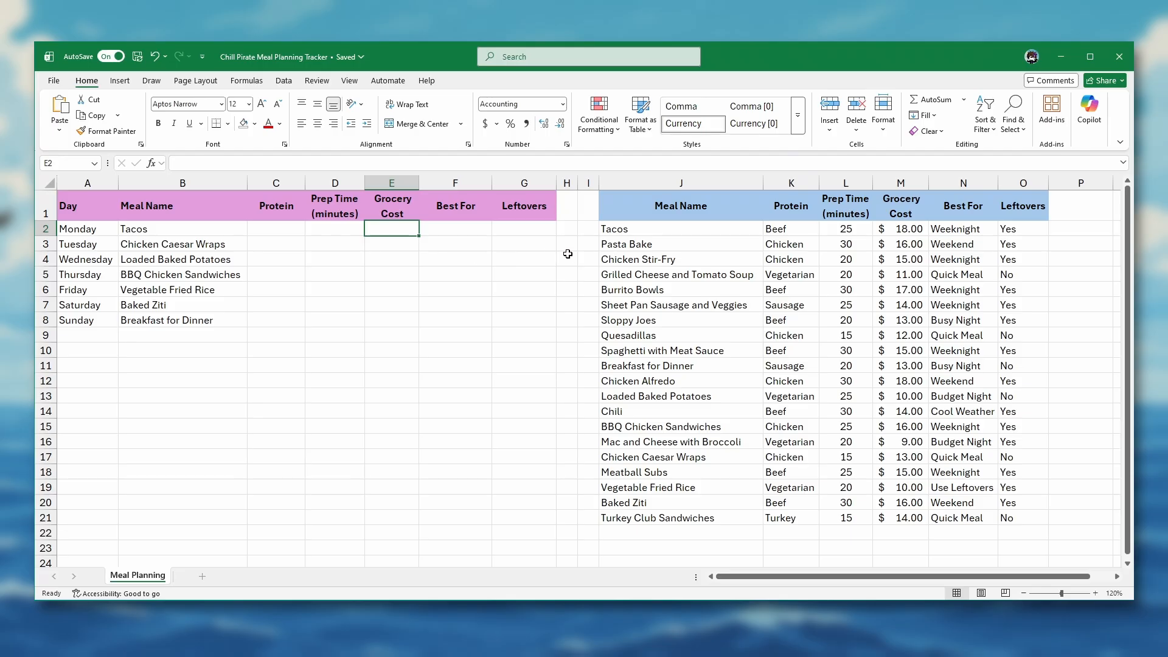
Step: Highlight the meal reference table across its columns, then select Monday's Grocery Cost cell E2
left_click(689, 184)
left_click_drag(689, 184, 1023, 183)
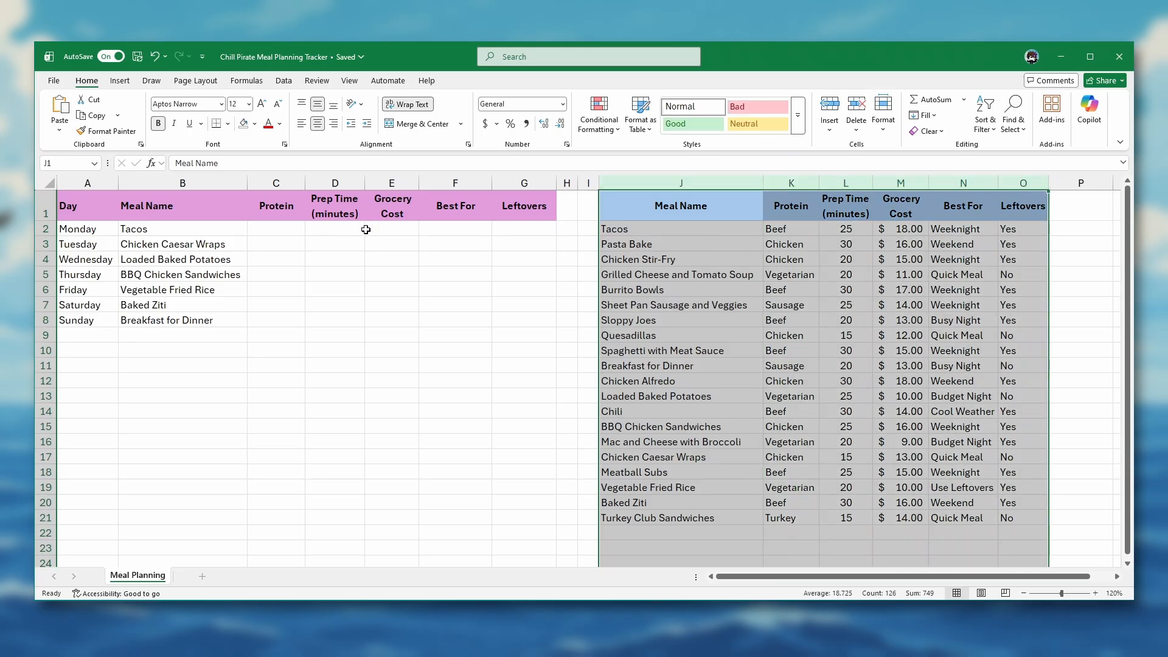
left_click(383, 229)
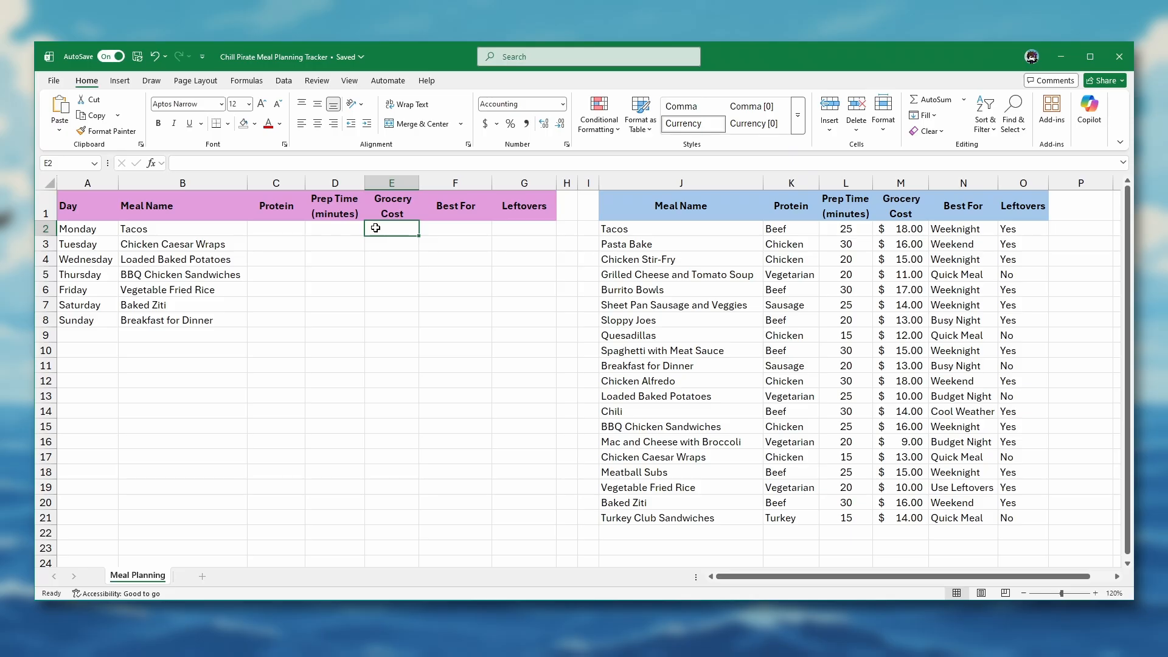
Step: Enter =XLOOKUP(B2,J2:J21,M2:M21) in E2 so Tacos returns $18.00
type("=XLOOKUP(")
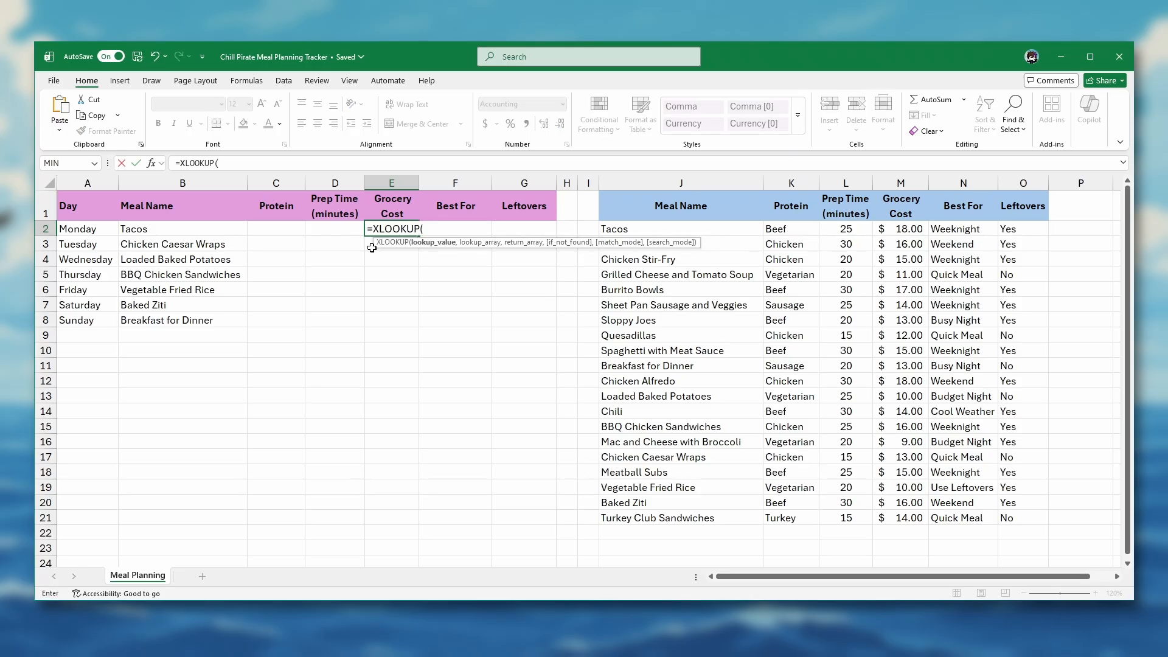
left_click(190, 227)
type(",")
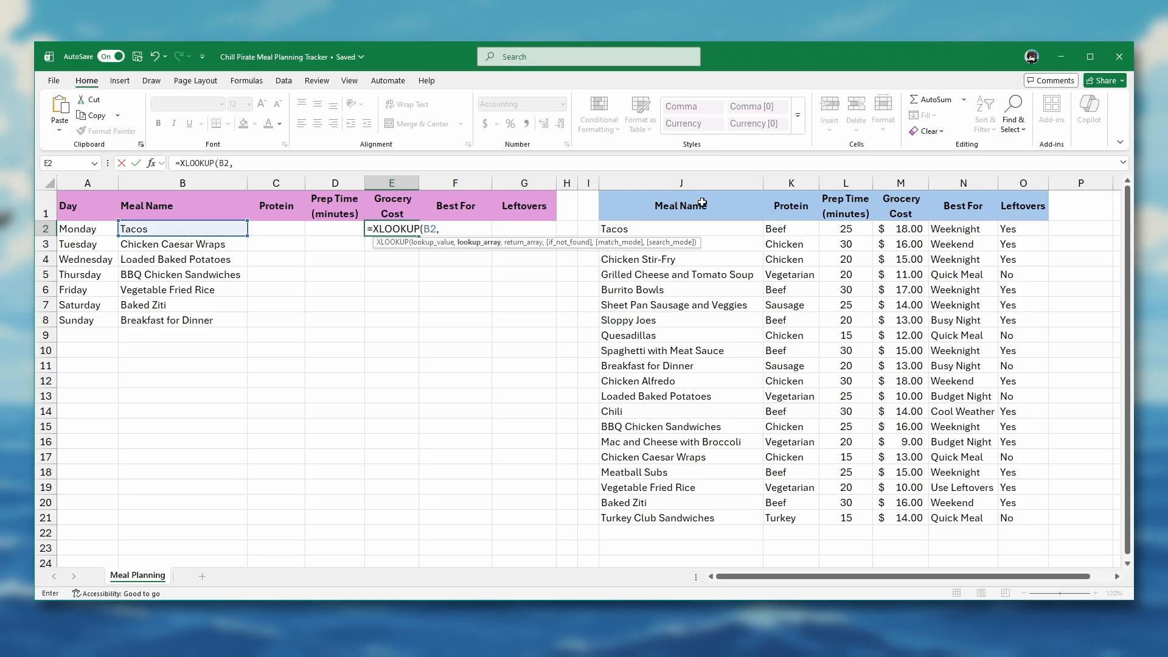
left_click_drag(699, 229, 701, 519)
type(",")
left_click_drag(910, 228, 911, 518)
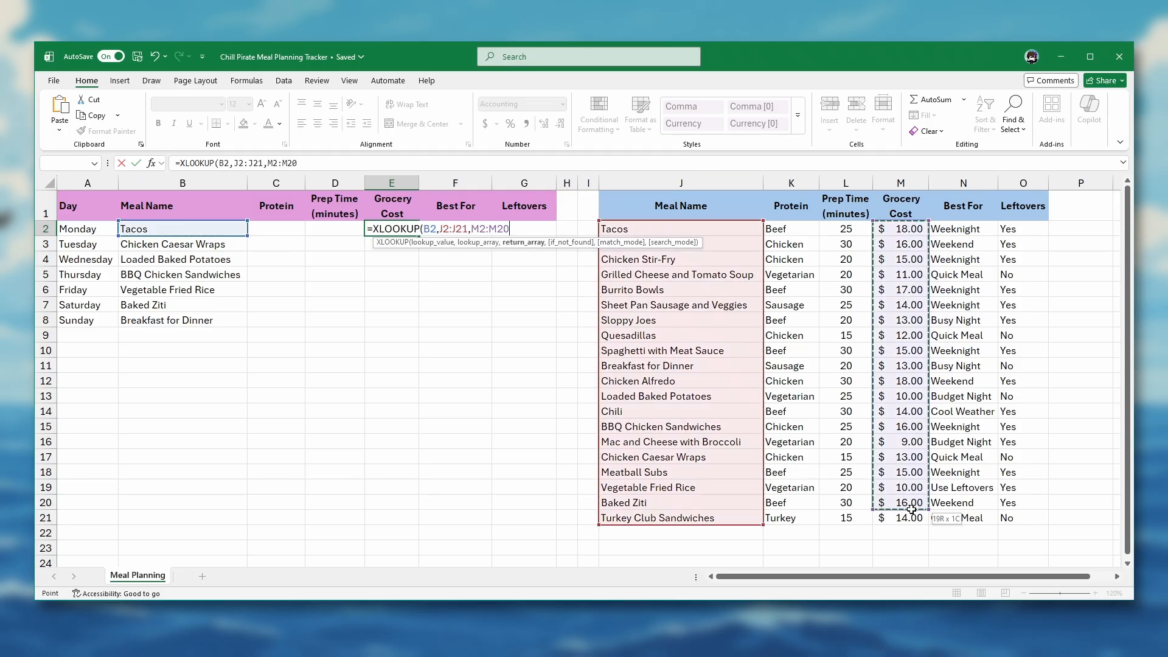
type(")")
key("Return")
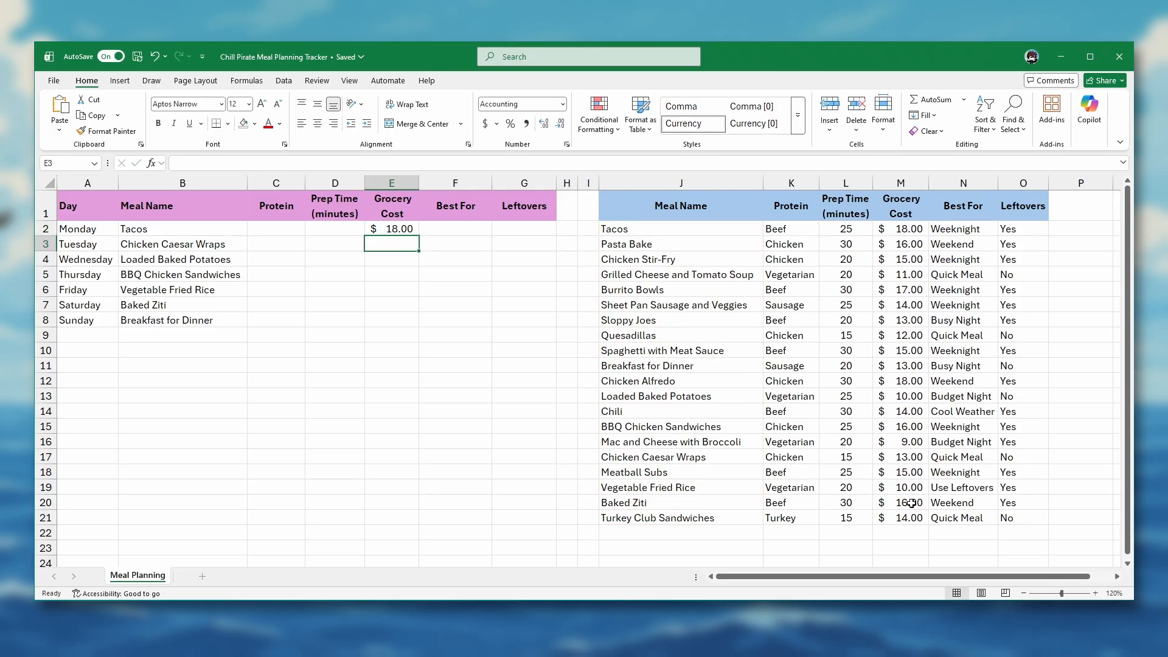
double_click(369, 228)
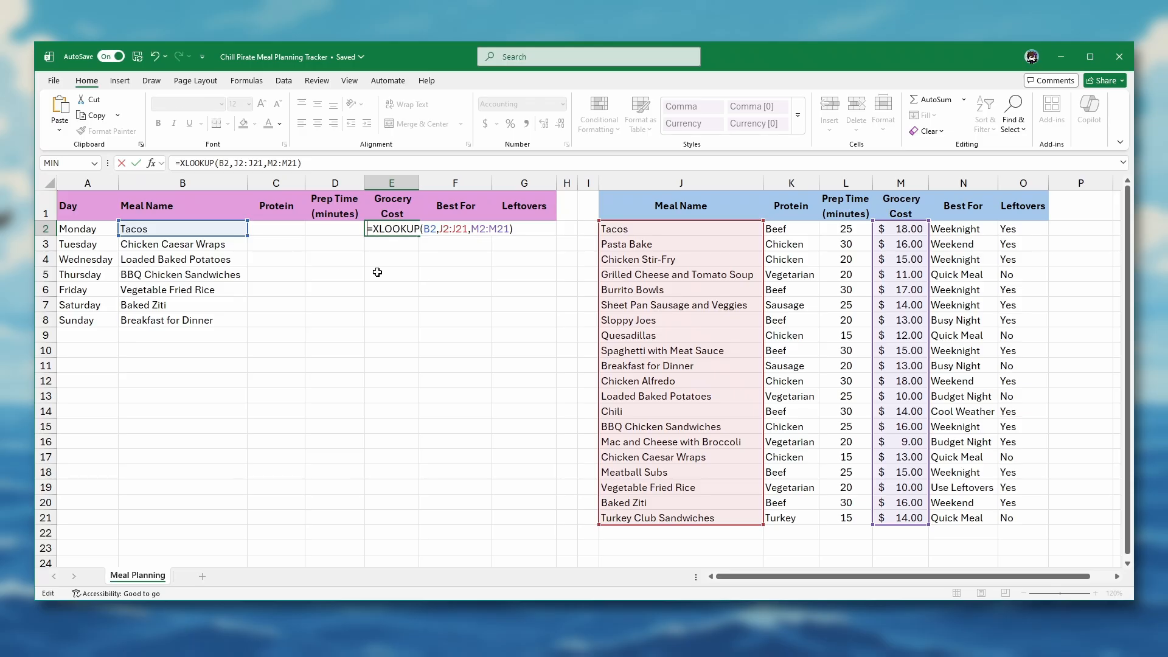
Step: Make the lookup range $J$2:$J$21 absolute in E2's XLOOKUP formula
left_click(442, 229)
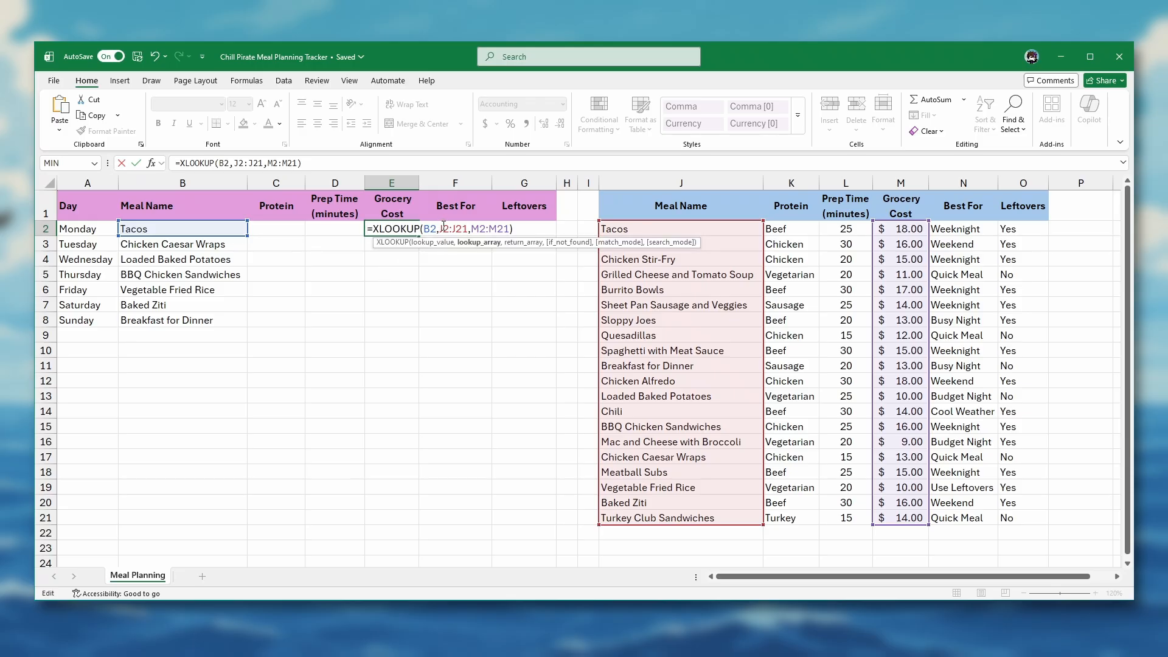
type("$")
key("Right")
type("$")
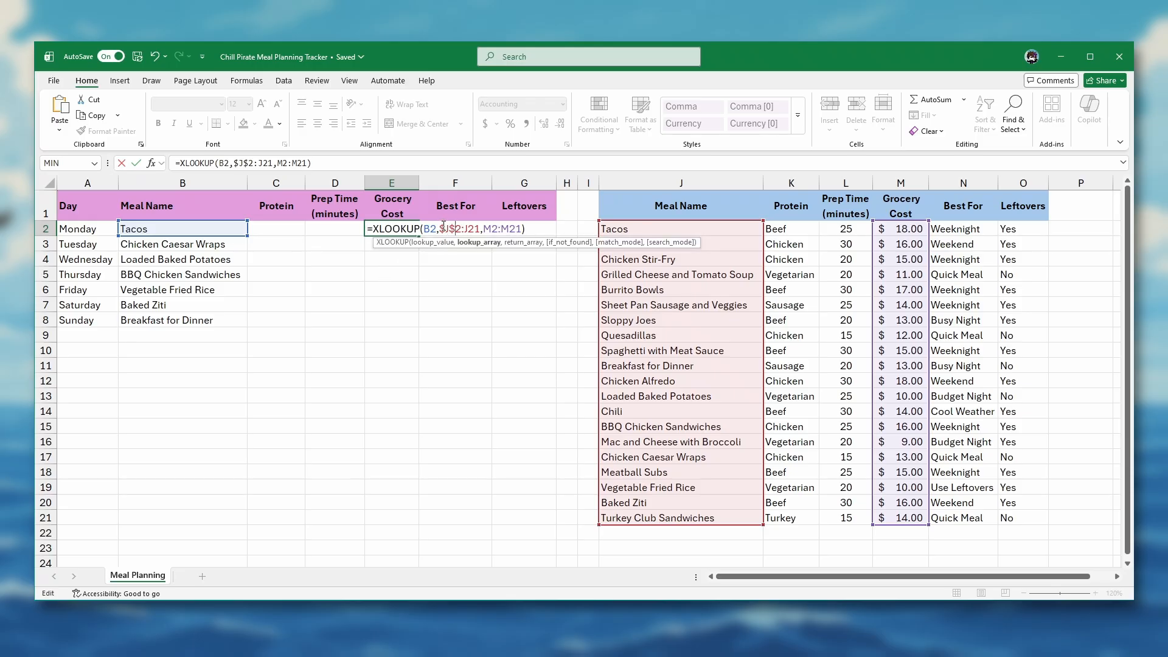
key("Right")
key("Right")
type("$")
key("Right")
type("$")
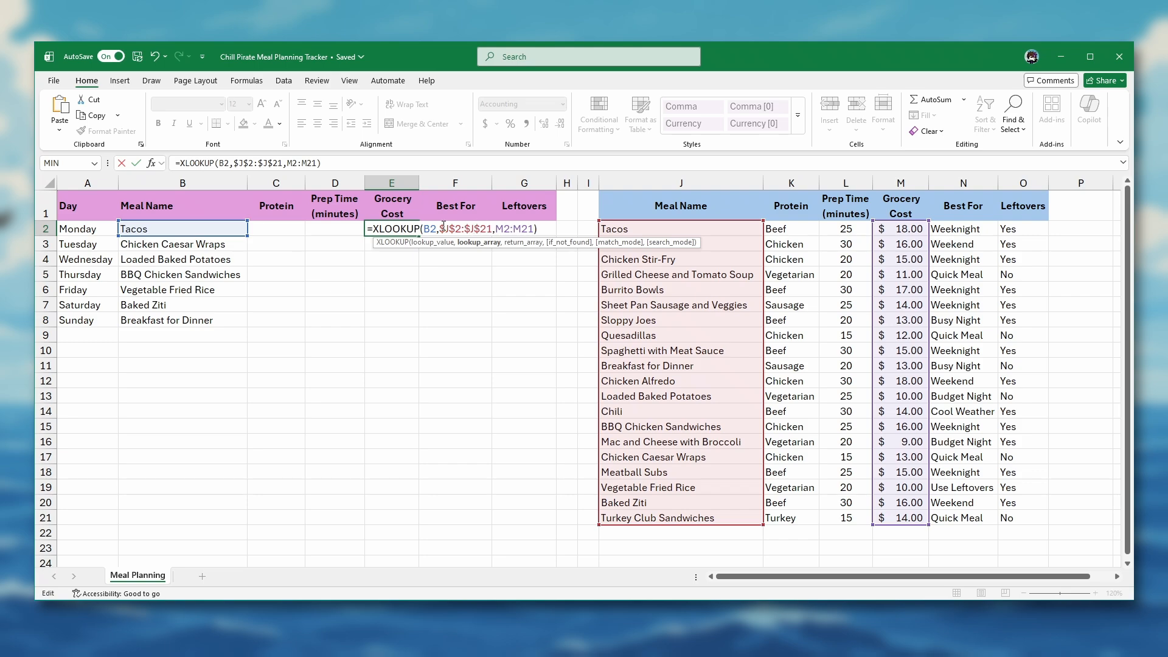
Step: Lock the return range as $M$2:$M$21 and fill the cost formula down to E8
left_click(496, 222)
type("$")
key("Right")
type("$")
left_click(524, 225)
type("$J")
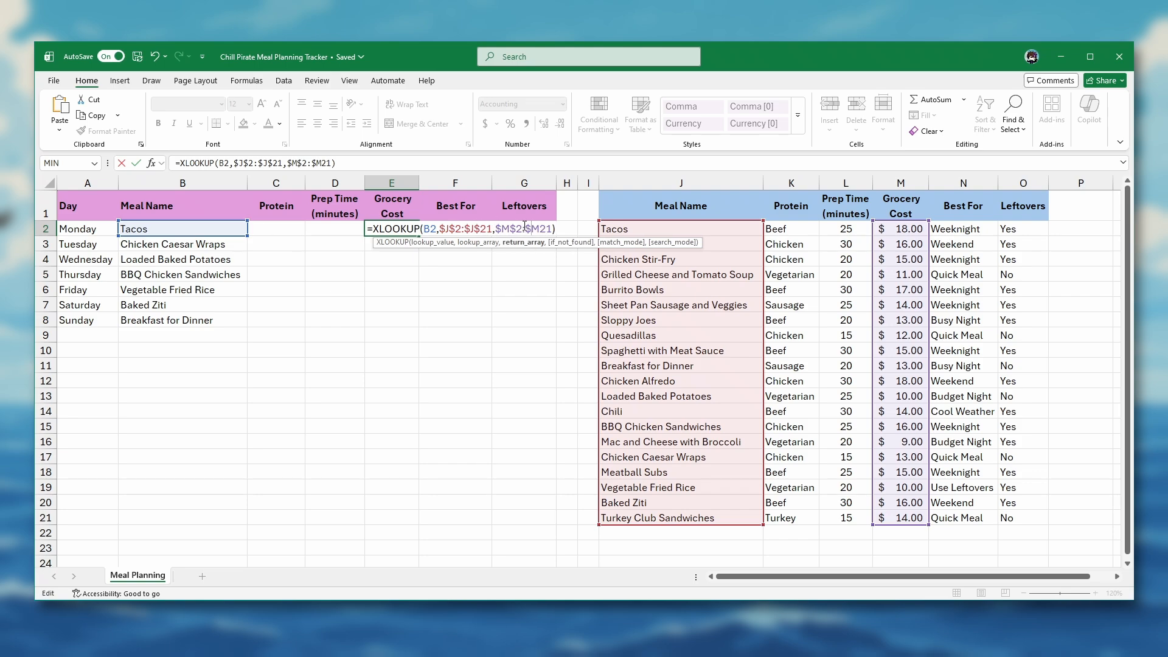
type("$")
key("Return")
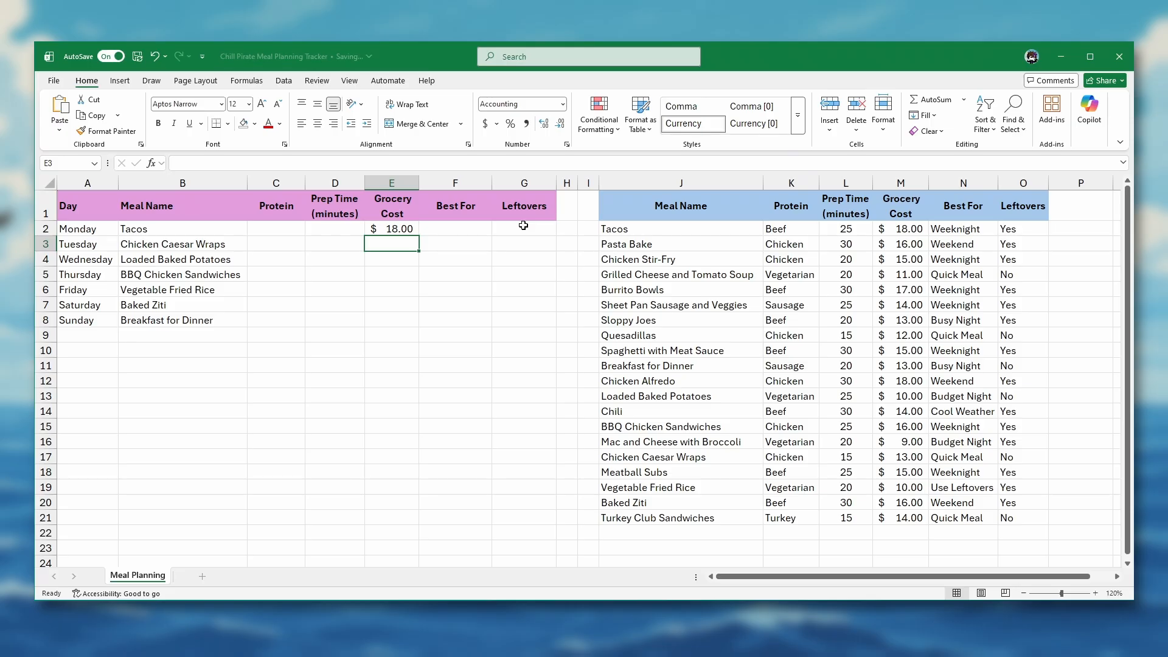
left_click(395, 231)
left_click_drag(418, 239, 413, 329)
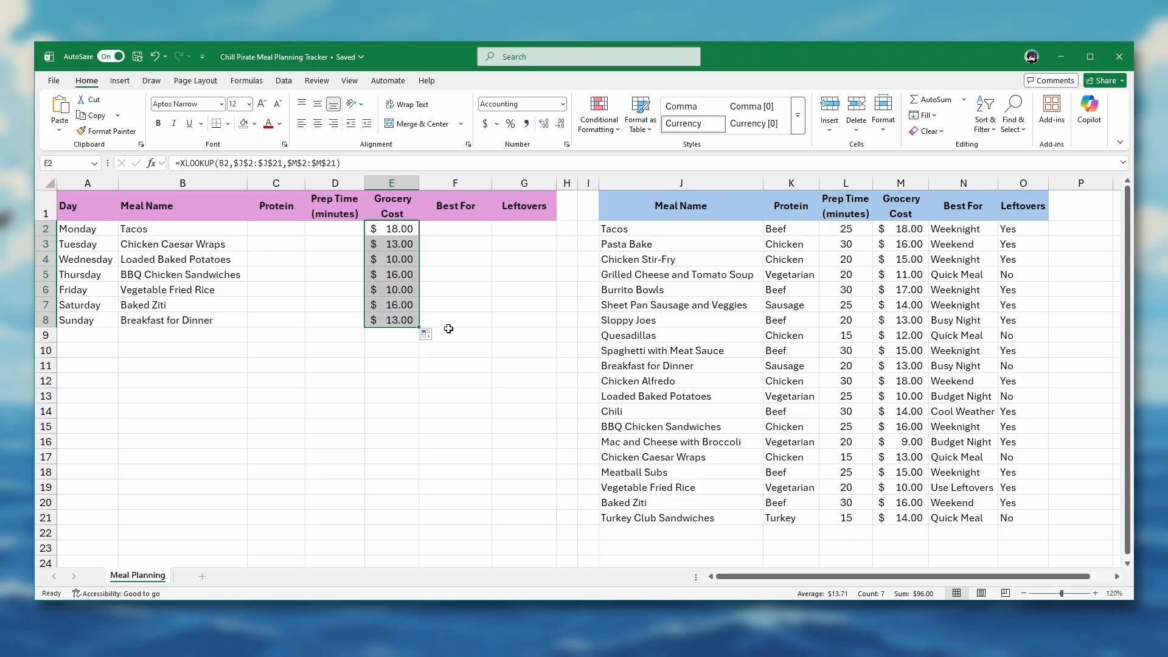
Step: Put the XLOOKUP in D2 with return range $L$2:$L$21 and fill it down to D8
key("F2")
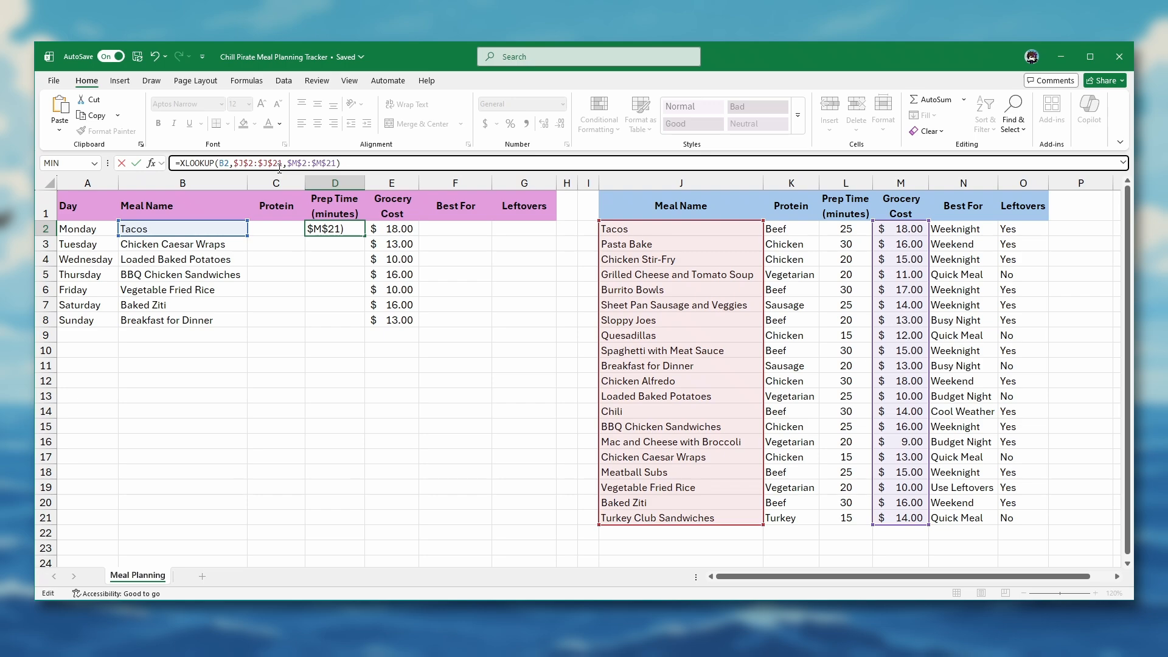
left_click(289, 163)
left_click(340, 229)
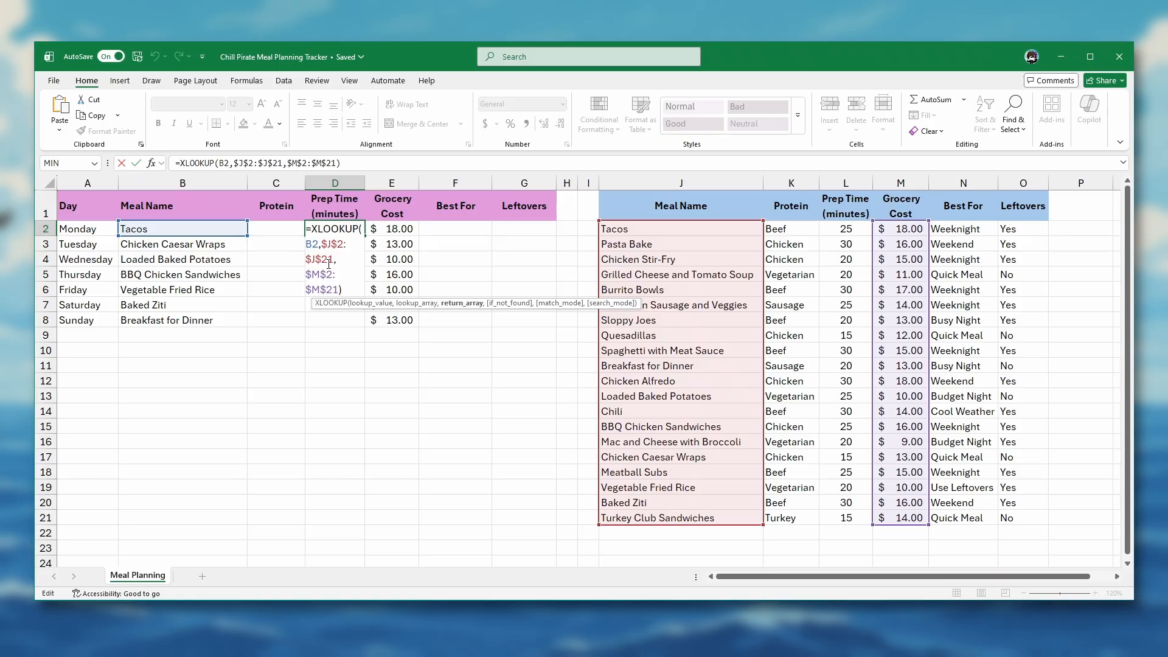
key("BackSpace")
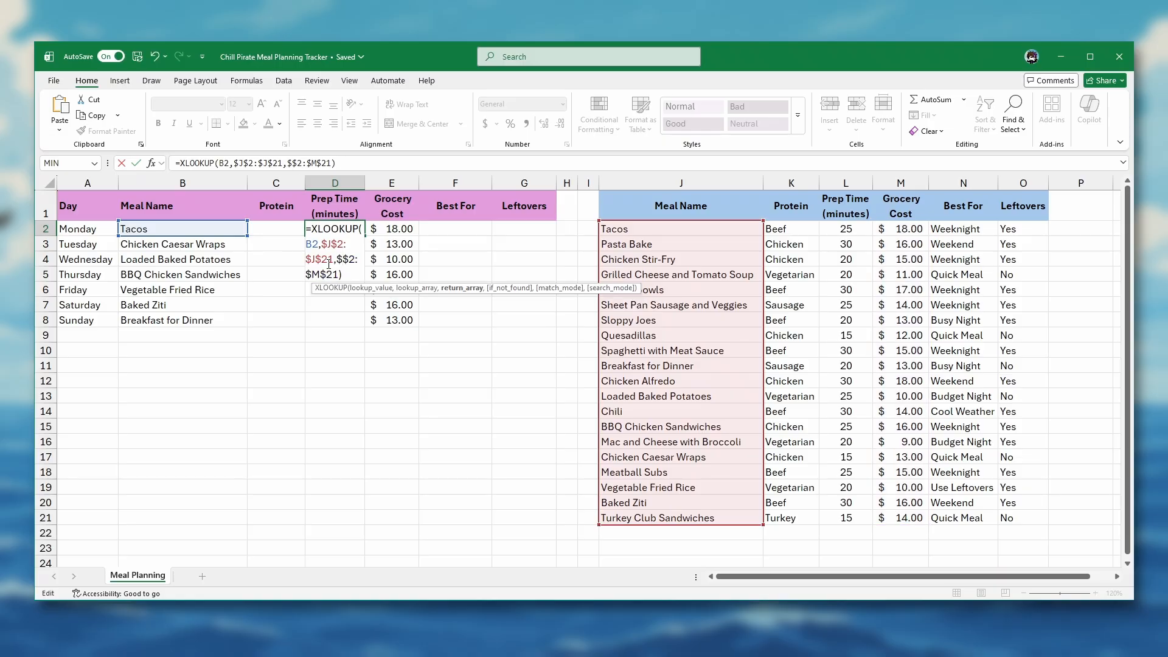
type("L")
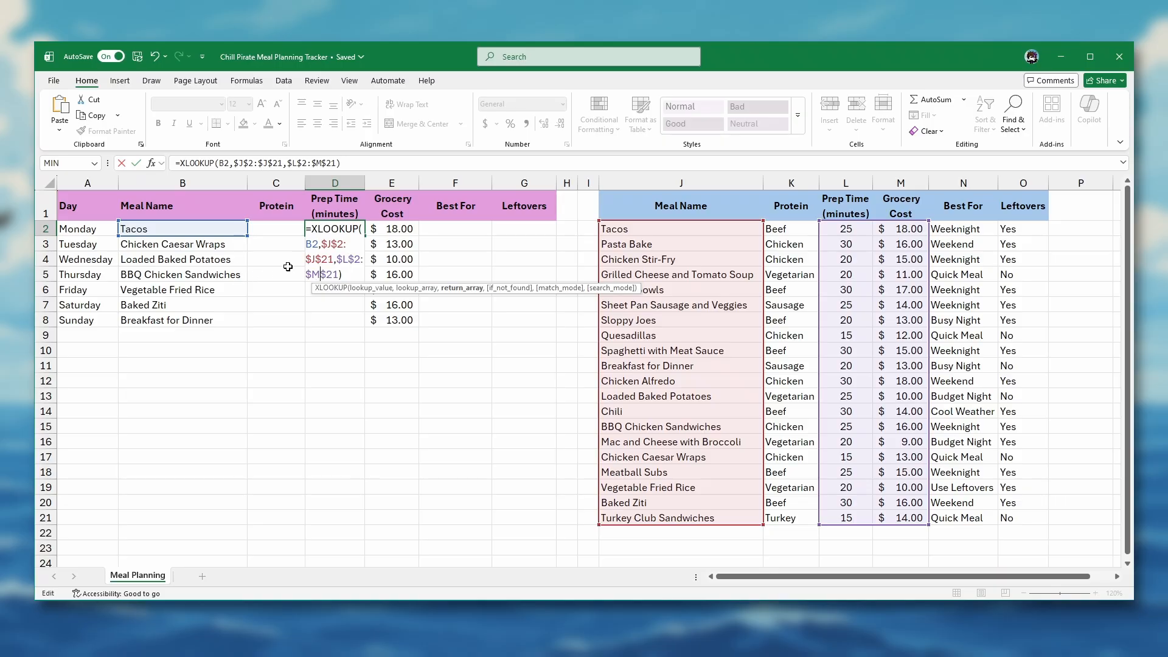
key("BackSpace")
type("L")
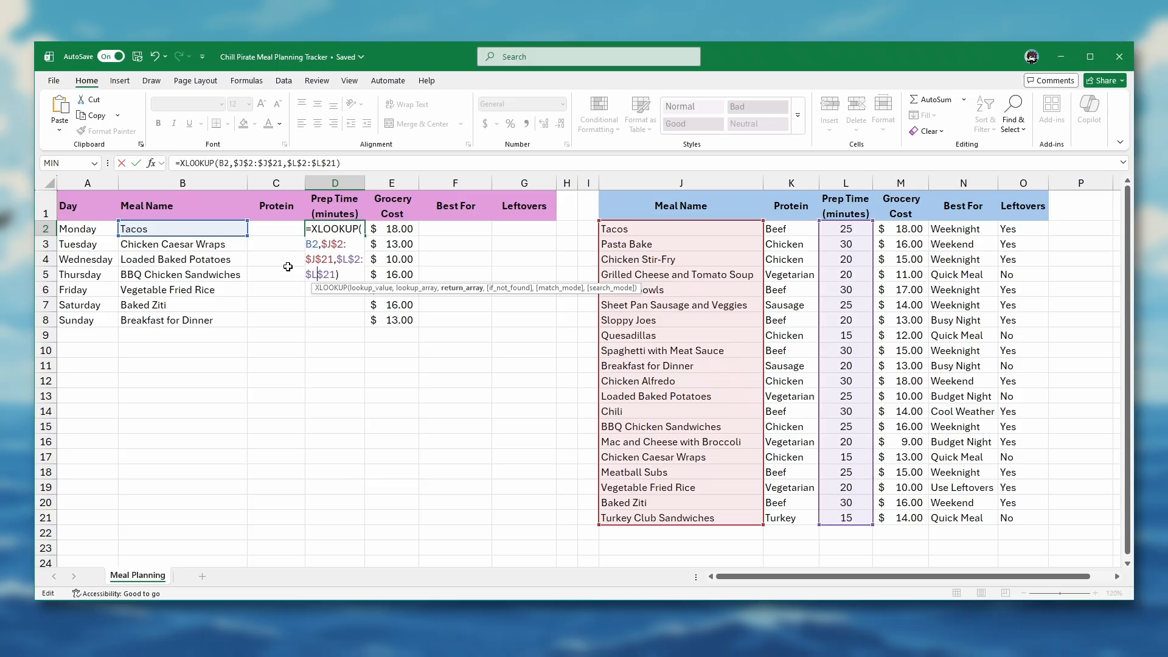
key("Return")
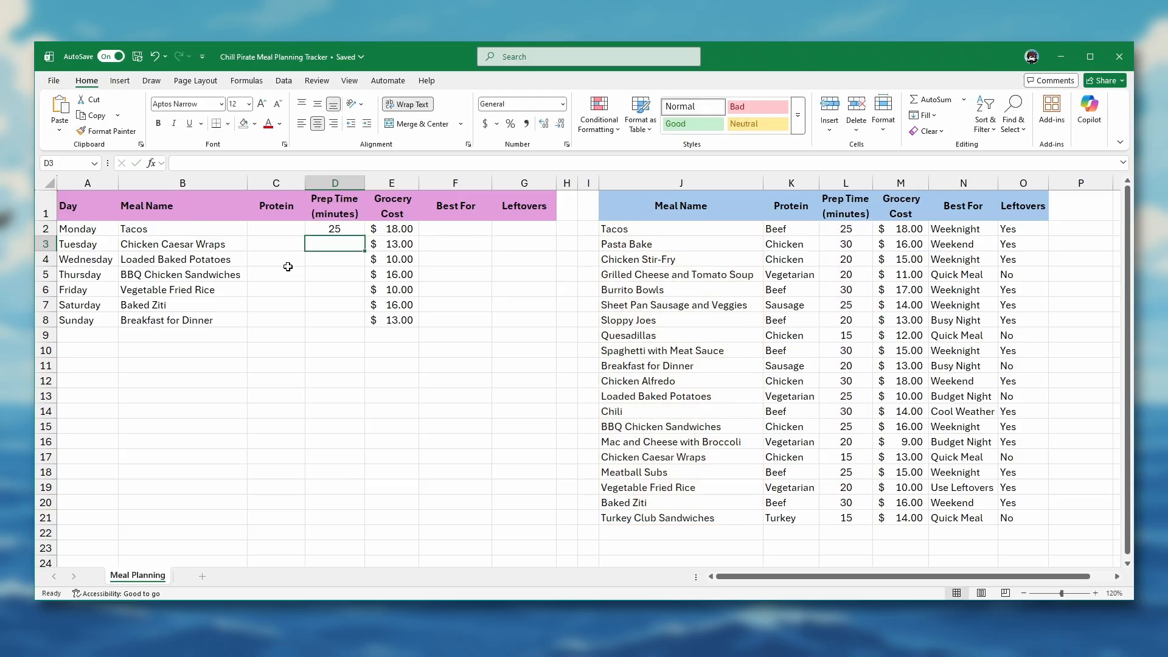
left_click(331, 229)
left_click_drag(365, 236, 361, 323)
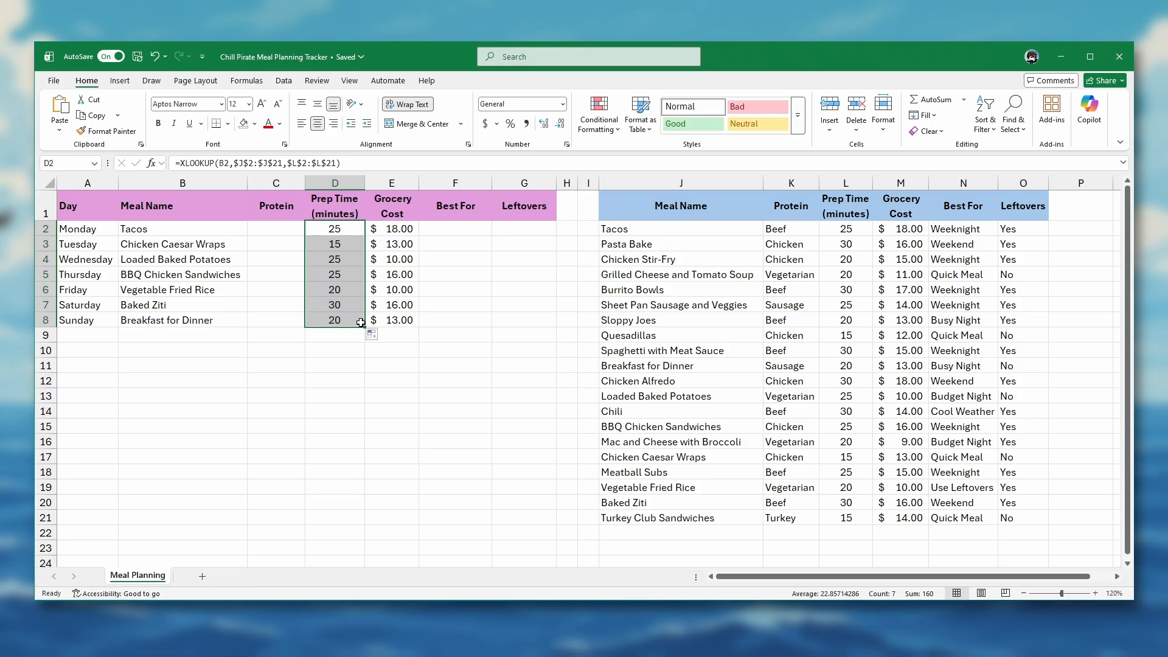
Step: Check Monday's Protein, Prep Time, Grocery Cost, Best For and Leftovers formulas in C2 to G2
key("Left")
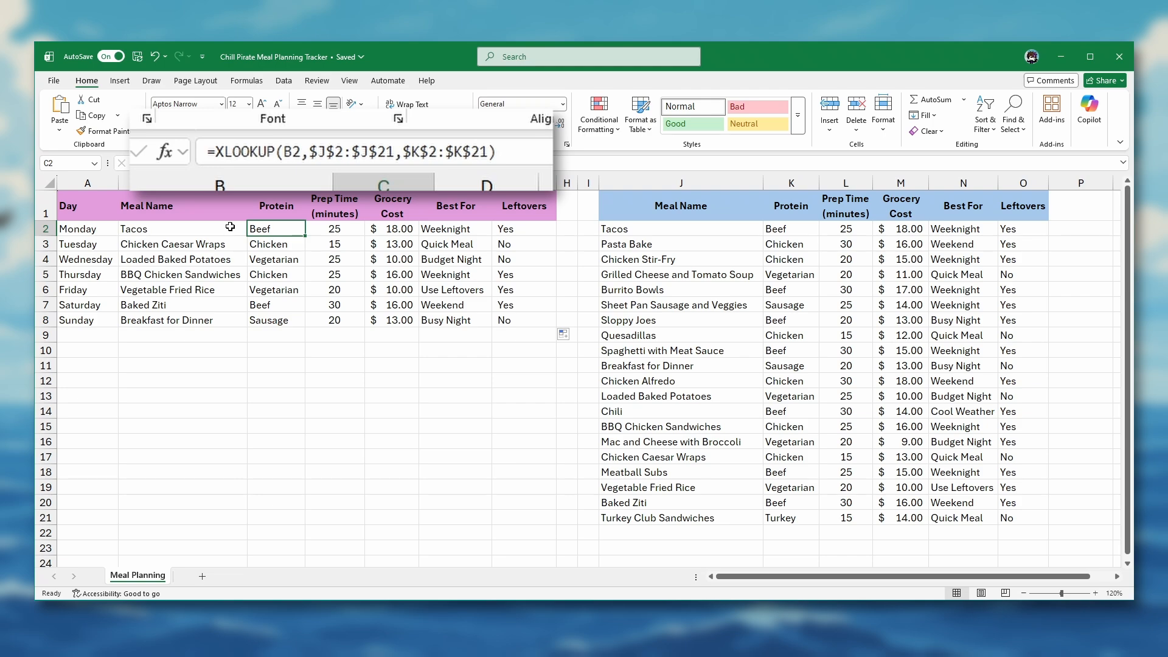
key("Right")
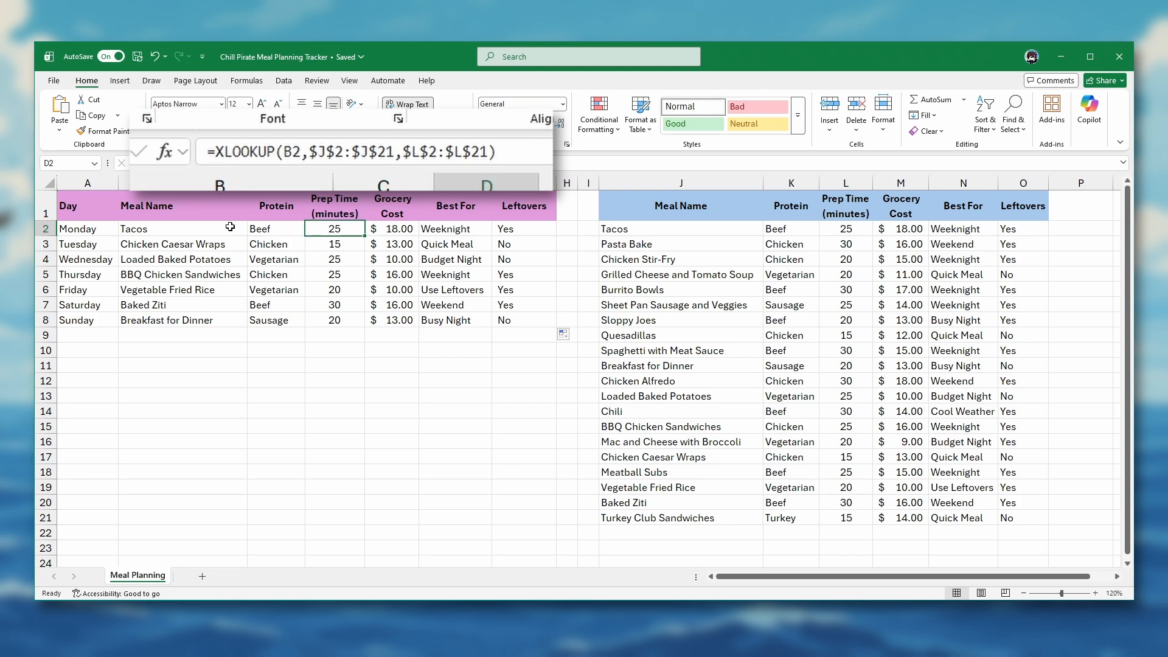
key("Right")
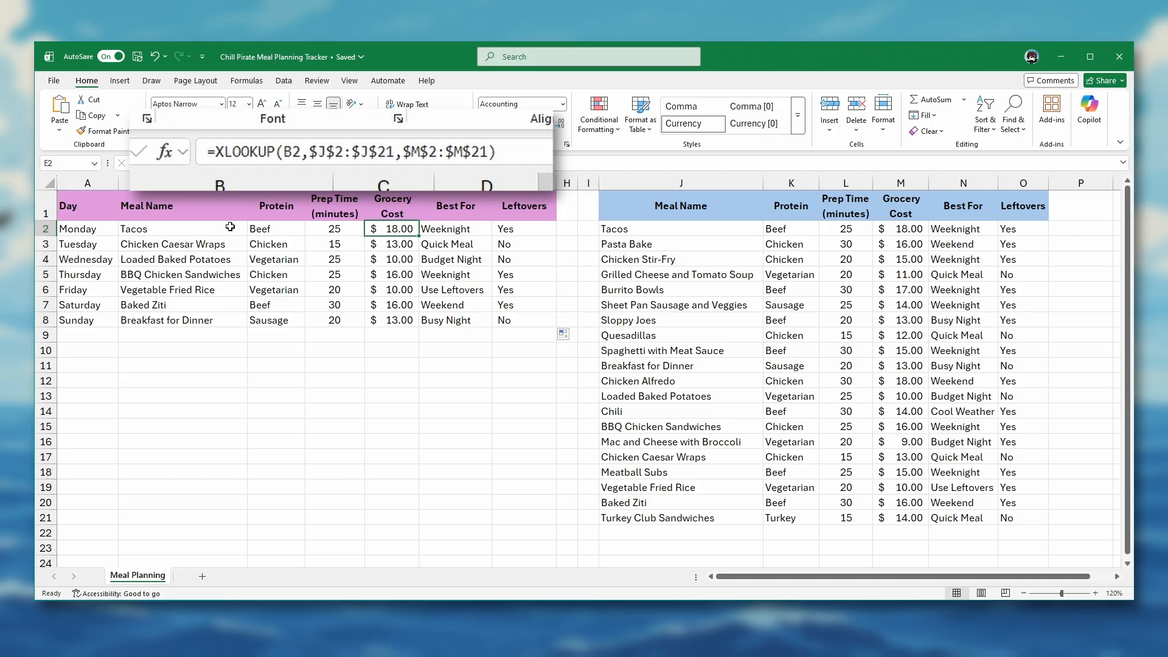
key("Right")
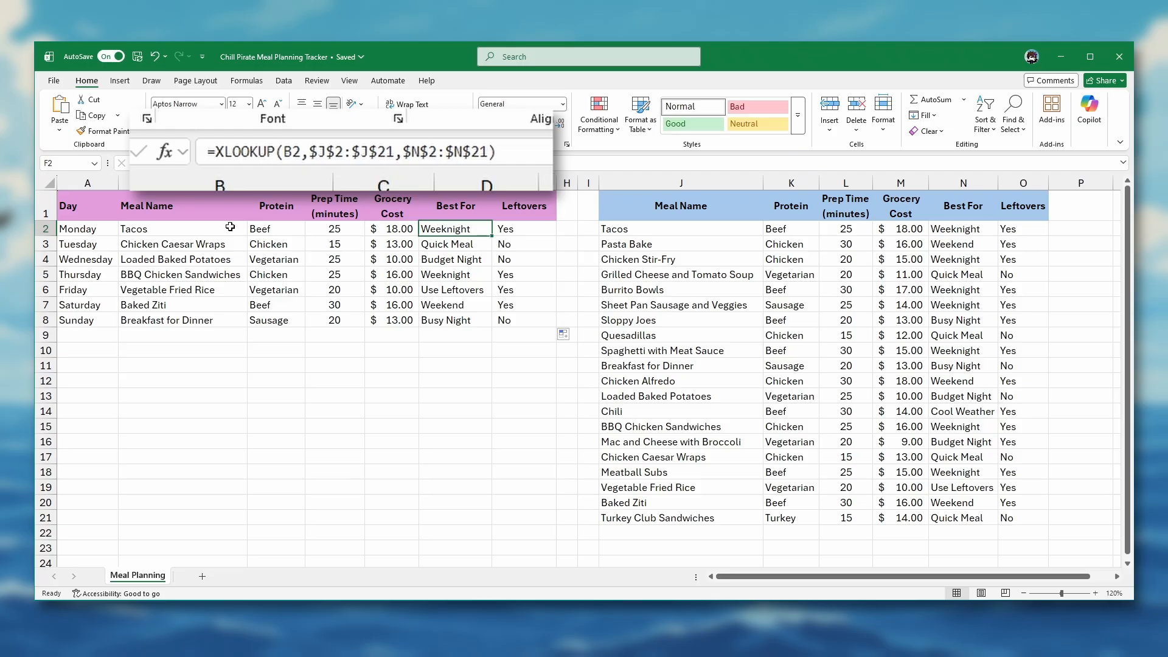
key("Right")
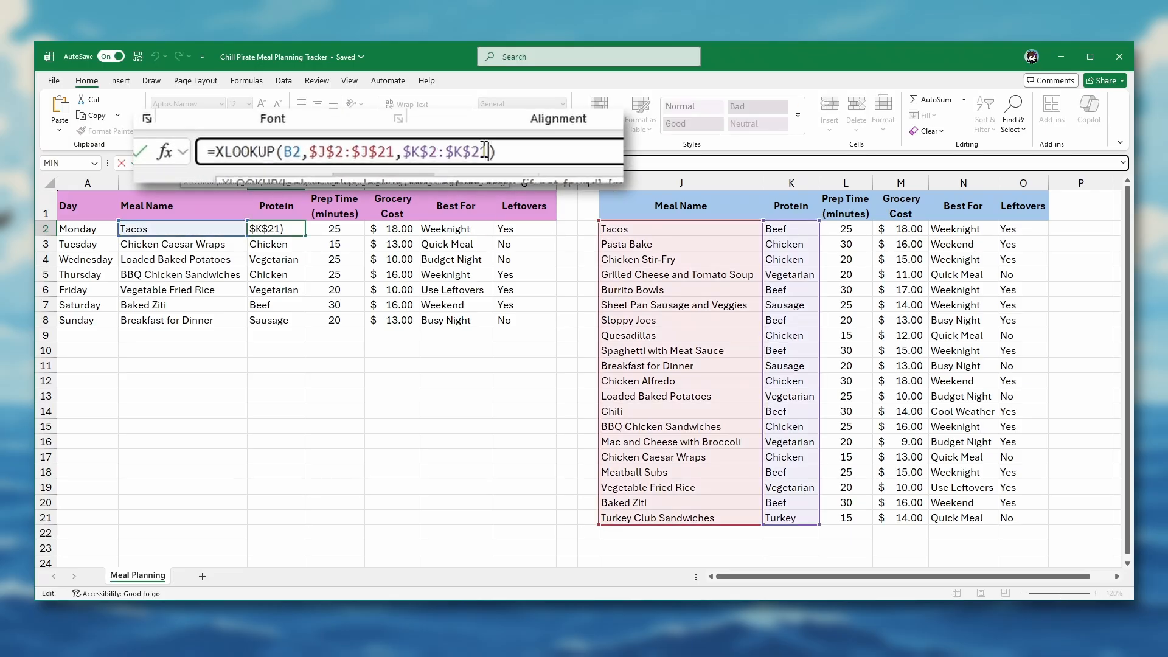
Step: Add "Not Found" as the fourth argument of C2's Protein XLOOKUP, still returning Beef
type(",")
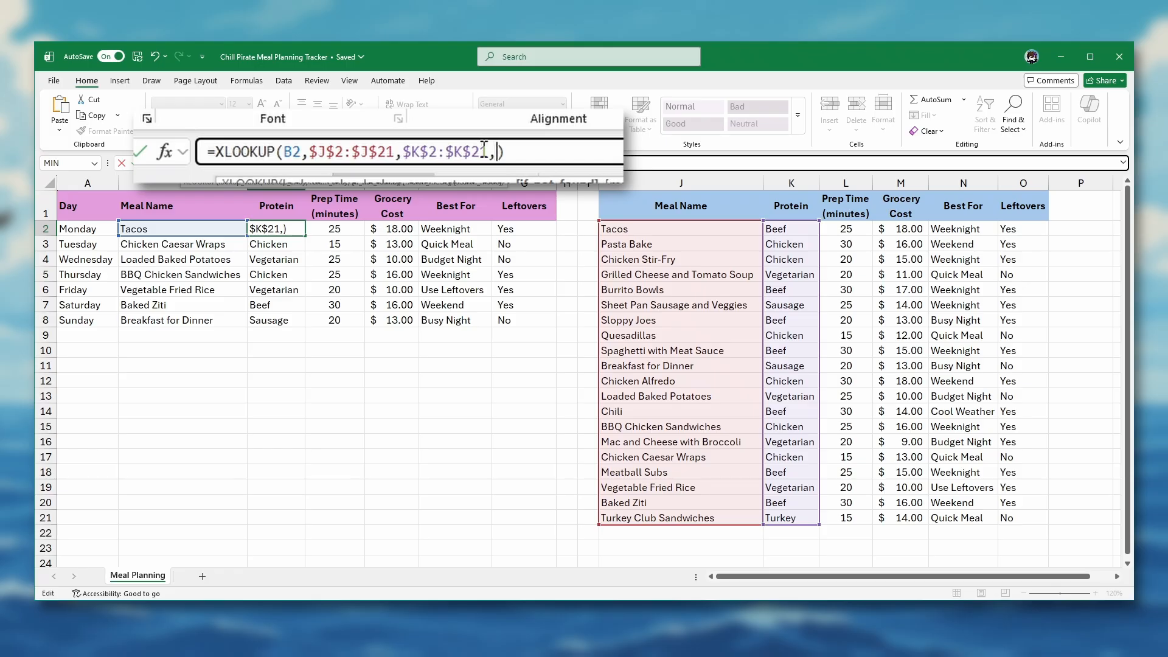
type("\"Not")
type(" Foun")
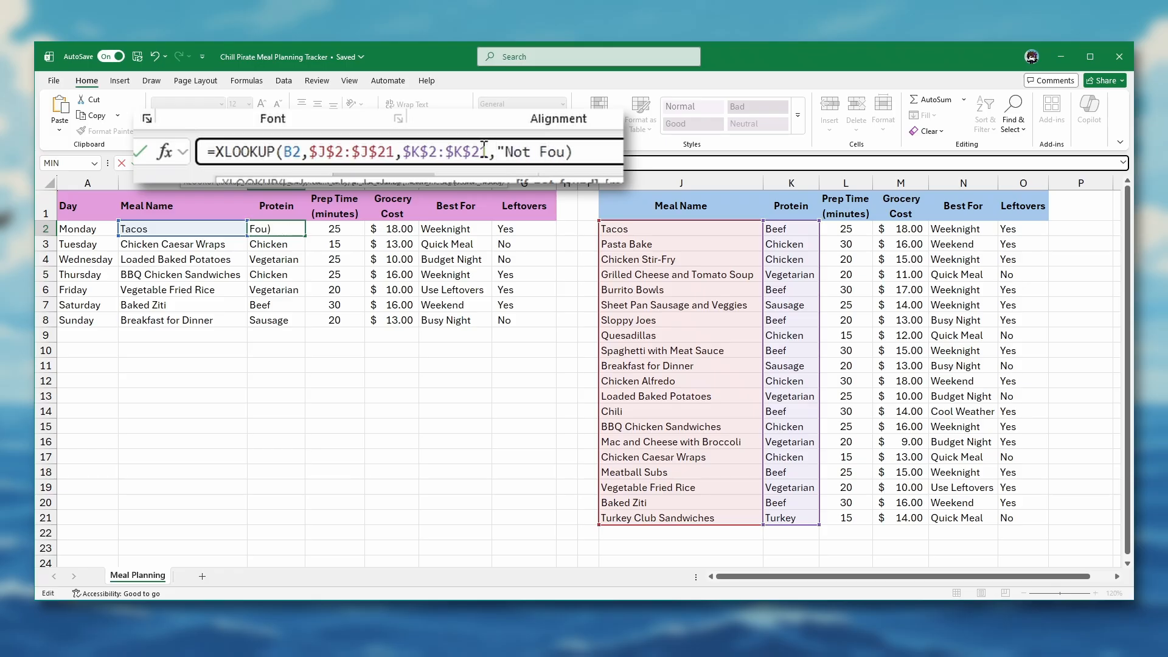
type("d\"")
key("Return")
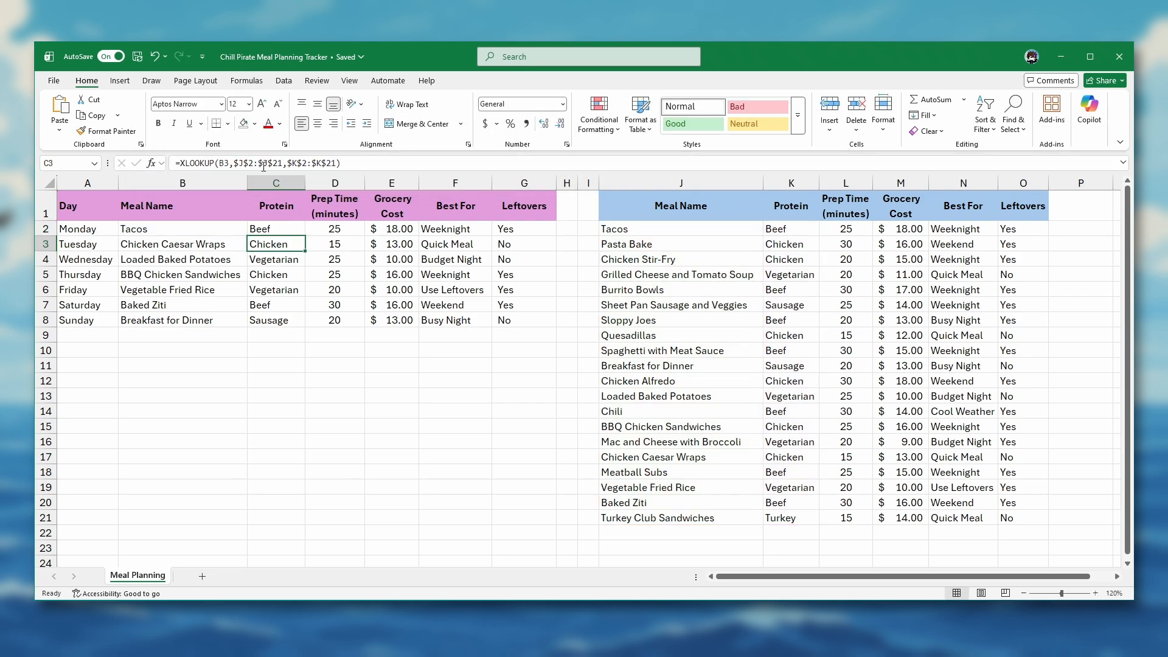
left_click(221, 228)
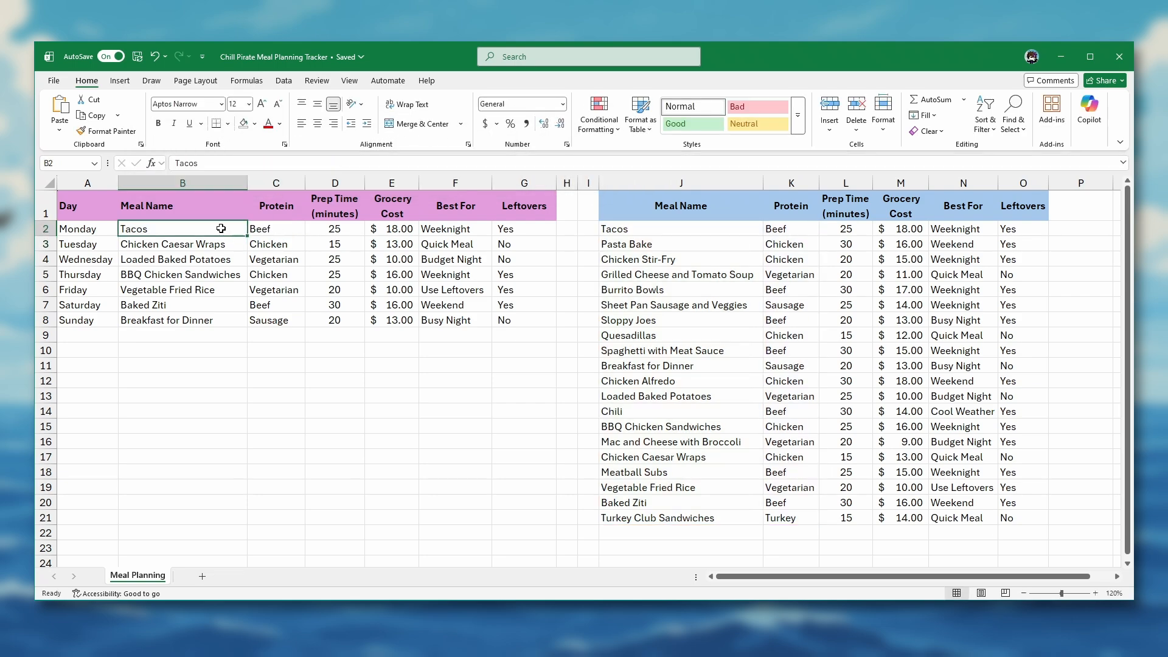
double_click(221, 228)
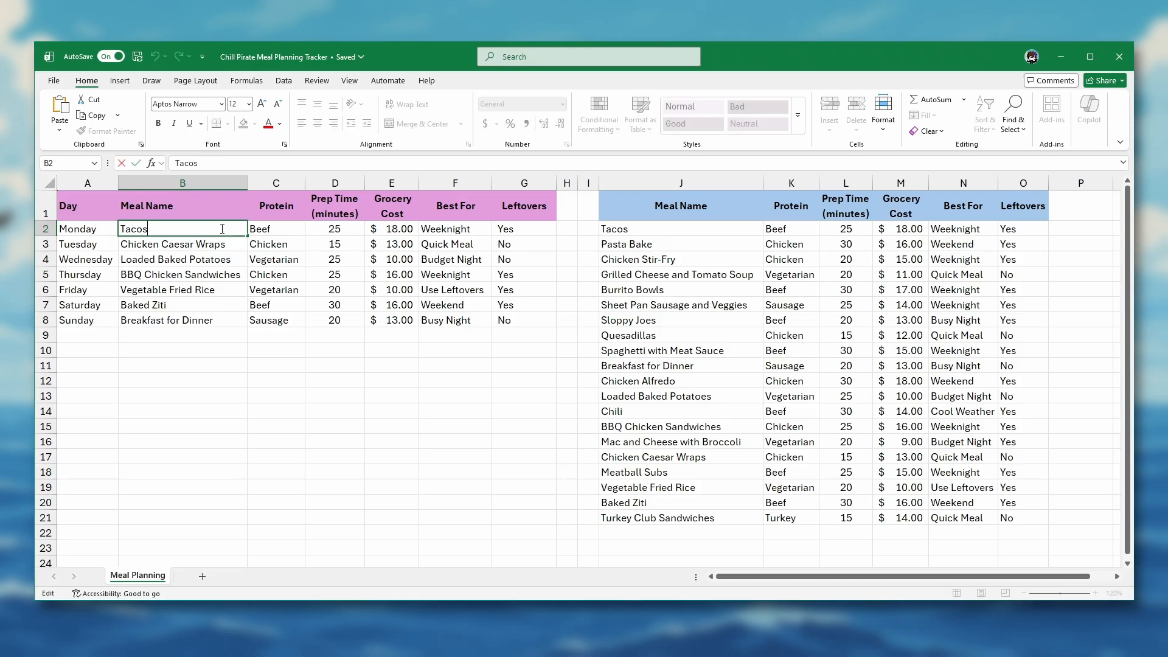
key("shift+Home")
type("Potato Soup")
key("Return")
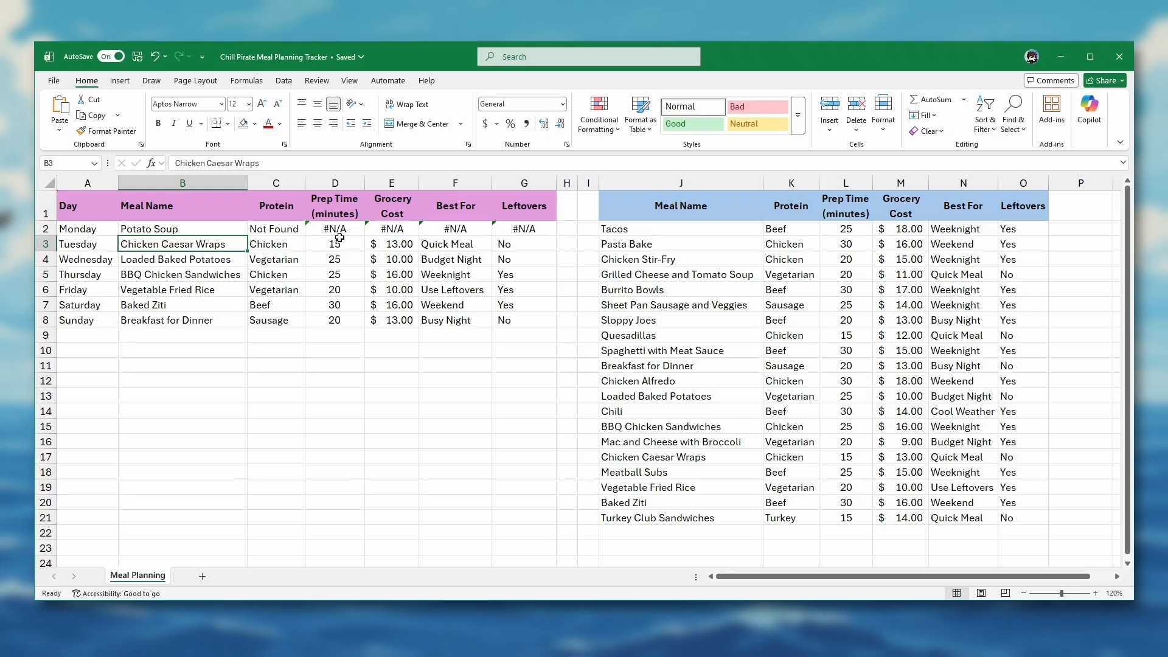
key("Up")
key("Right")
key("ctrl+z")
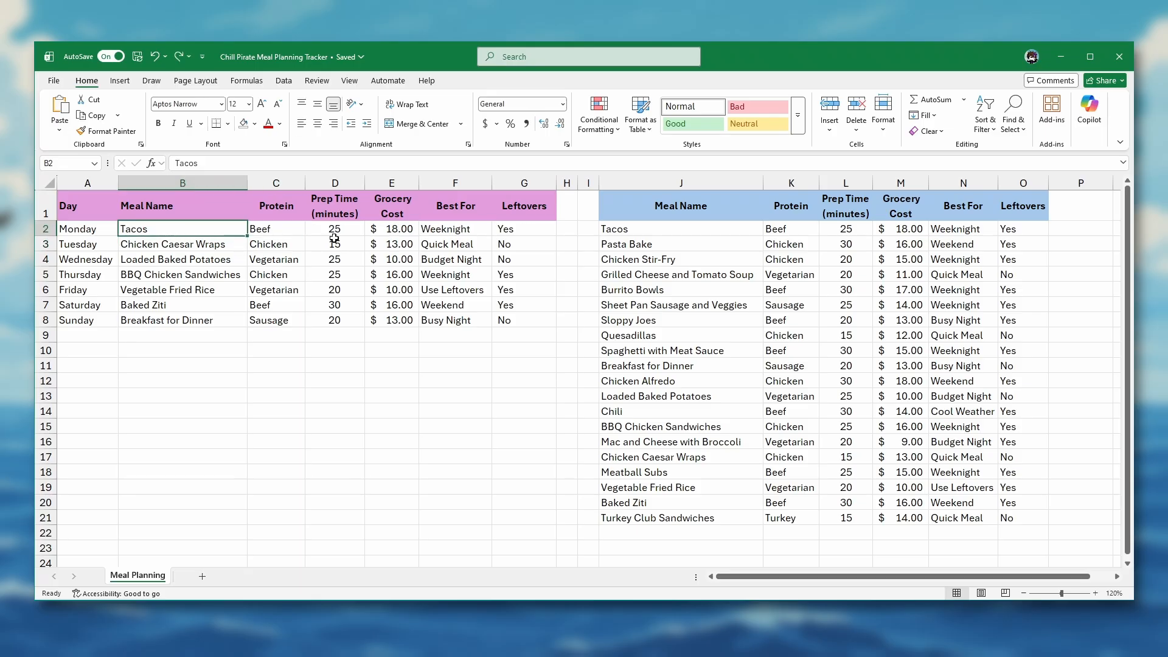